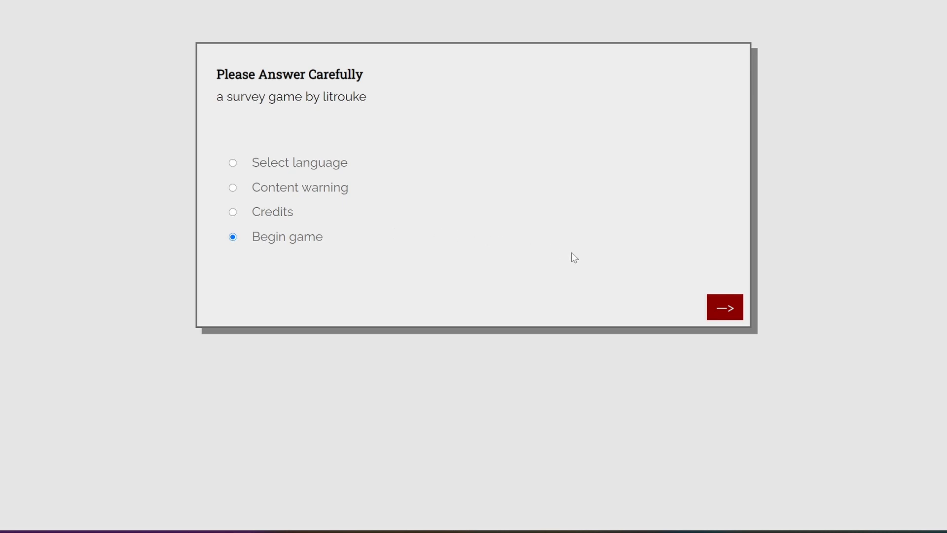
- Start the game and mark desktop, mobile phone and Smart TV as owned devices
left_click(724, 307)
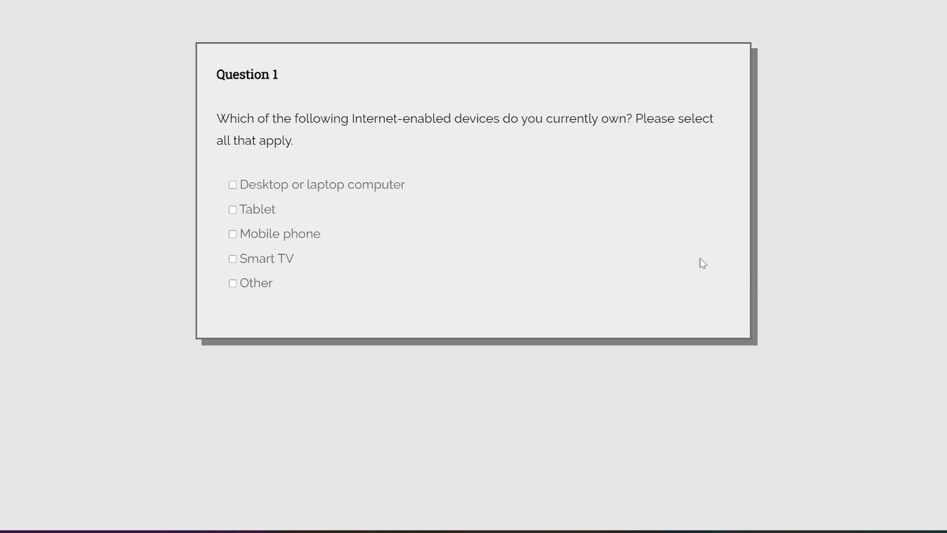
left_click(232, 184)
left_click(233, 234)
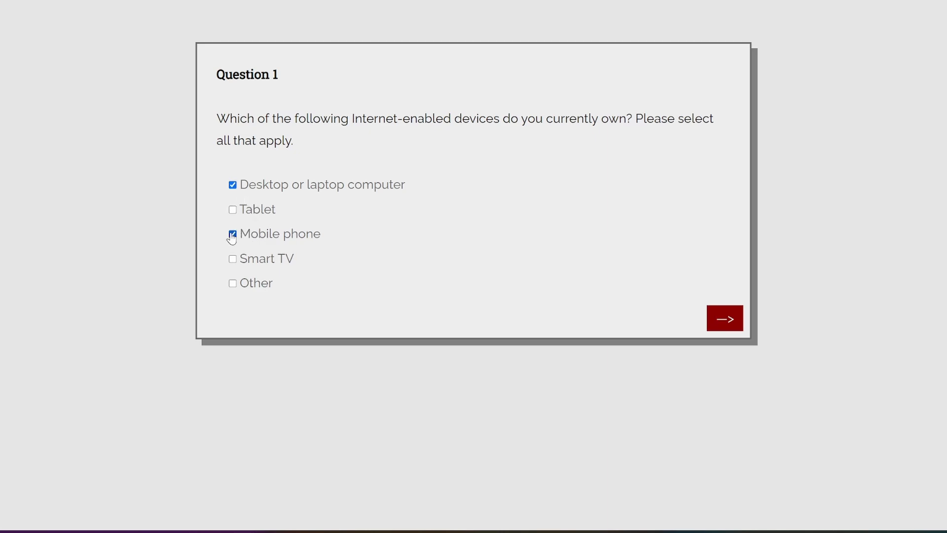
left_click(233, 259)
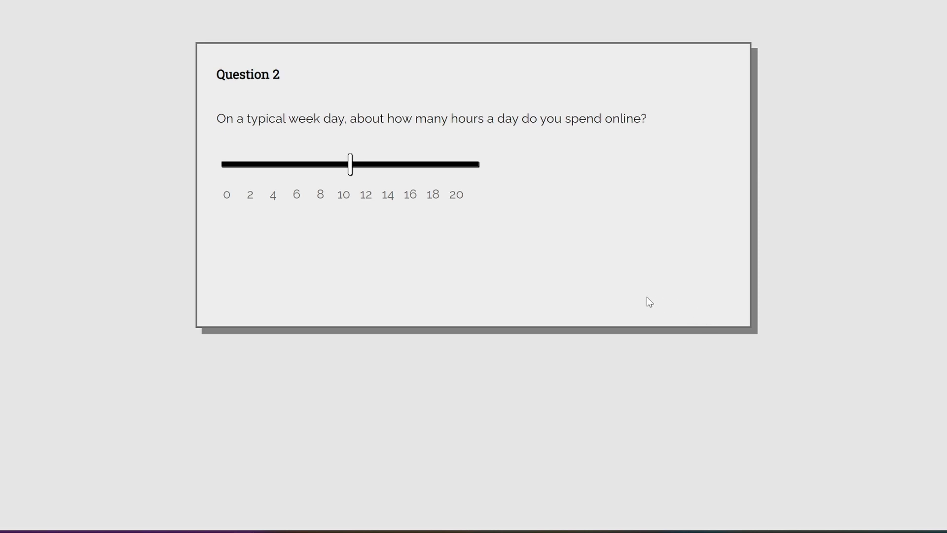
- Set daily hours online near the maximum and continue to Question 3
left_click_drag(351, 165, 477, 164)
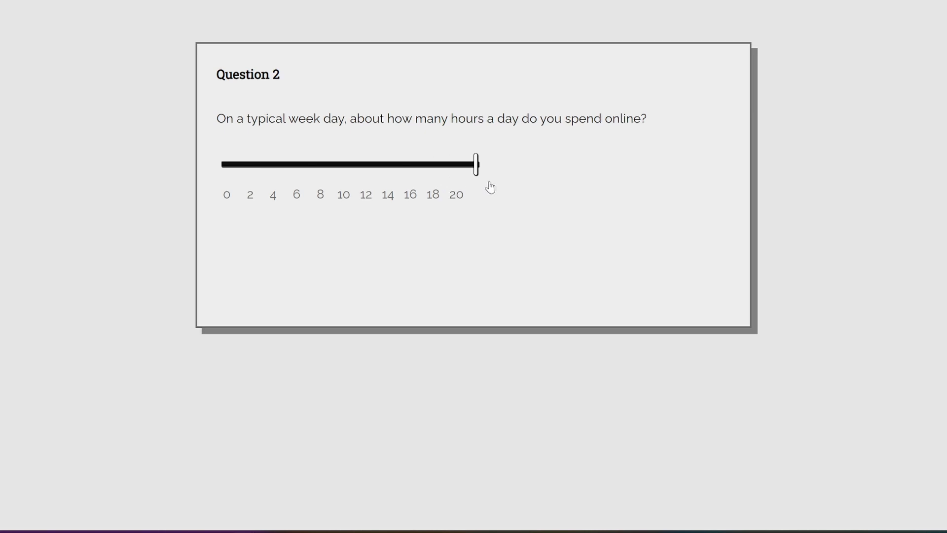
left_click(722, 307)
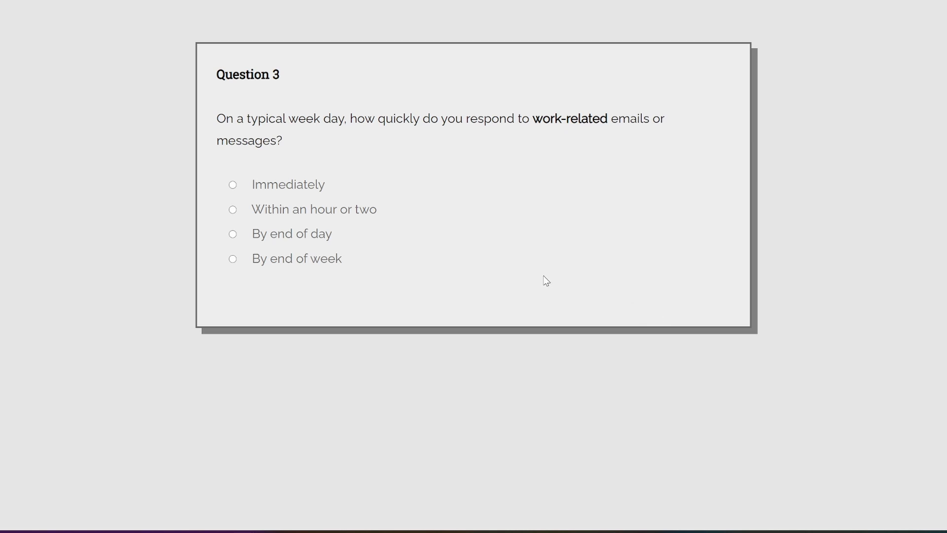
- Answer 'Within an hour or two' for work-related messages and continue to Question 4
left_click(301, 191)
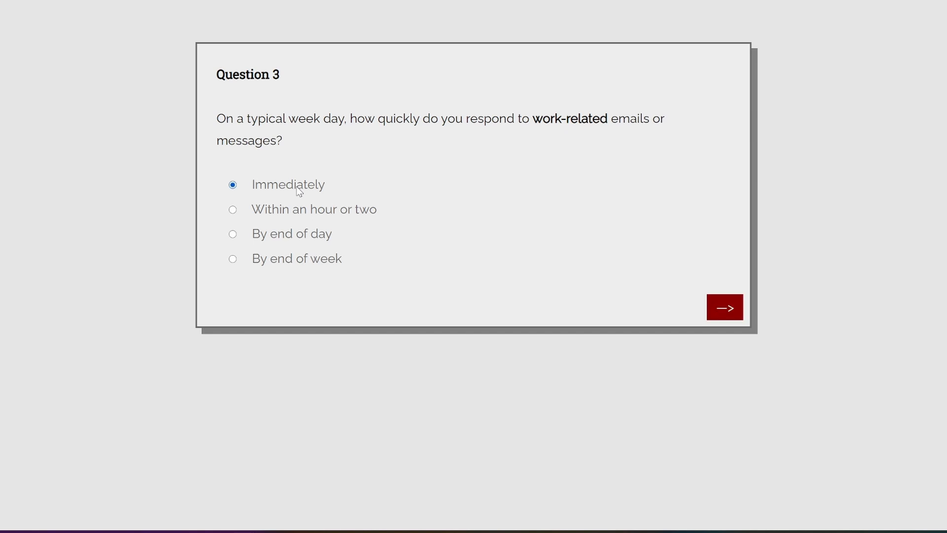
left_click(313, 215)
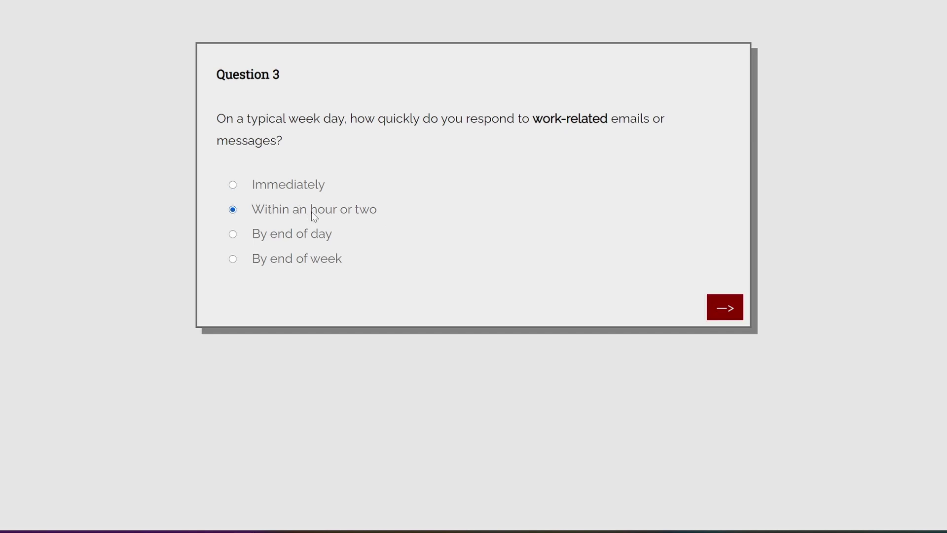
left_click(722, 311)
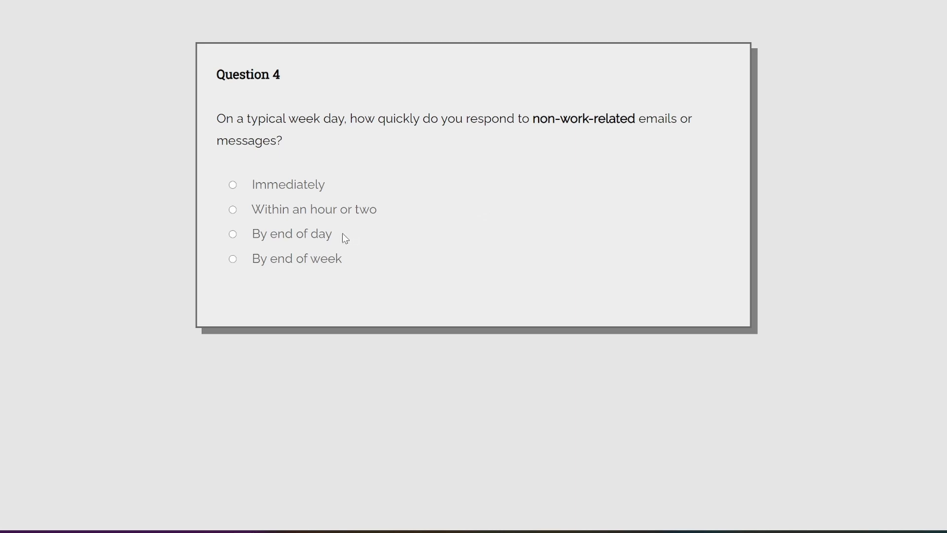
- Answer 'By end of week' for non-work messages and continue to Question 5
left_click(311, 258)
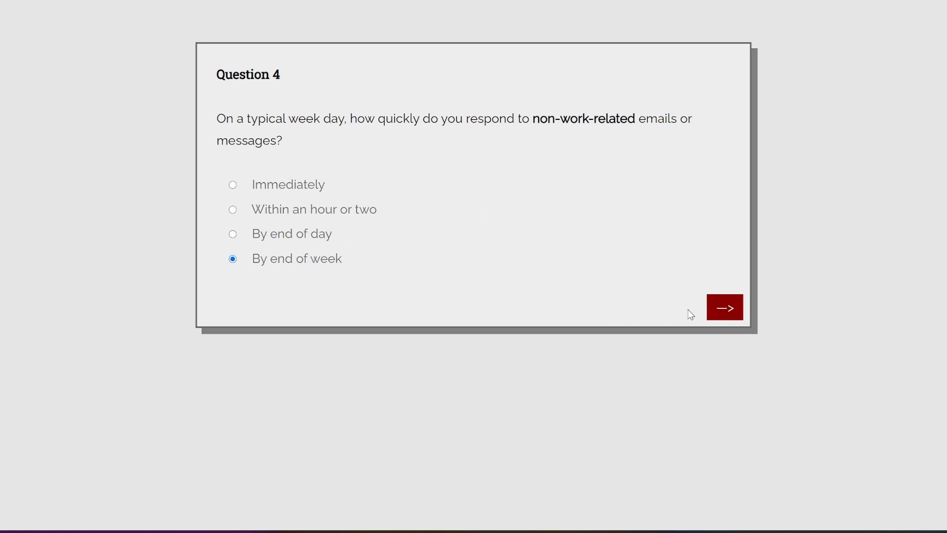
left_click(724, 308)
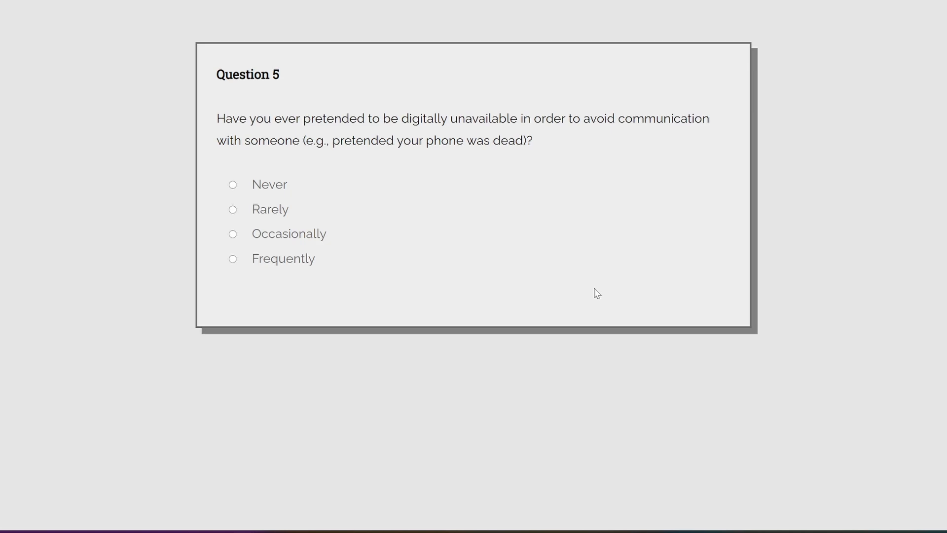
- Answer 'Frequently' to pretending unavailability and 'Some' to surveillance attention, reaching Question 7
left_click(271, 269)
left_click(722, 307)
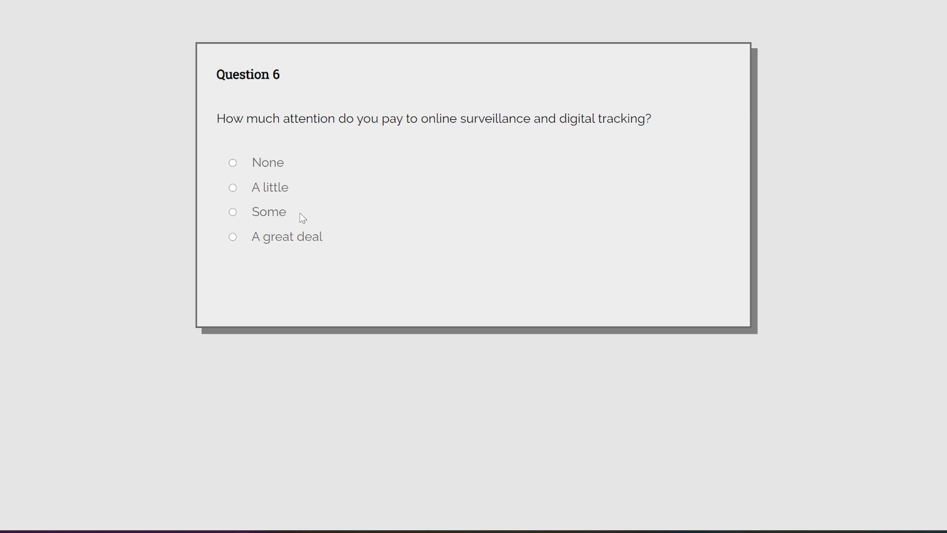
left_click(273, 212)
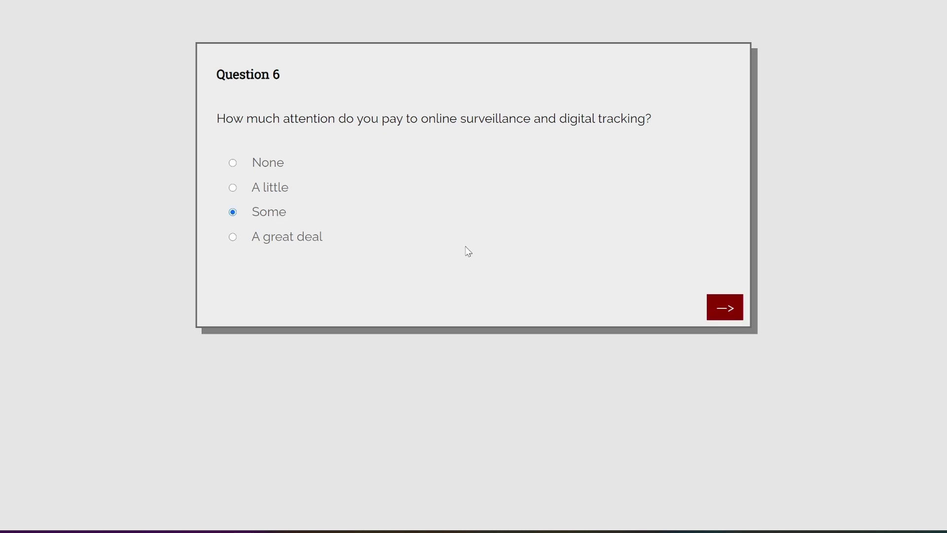
left_click(724, 306)
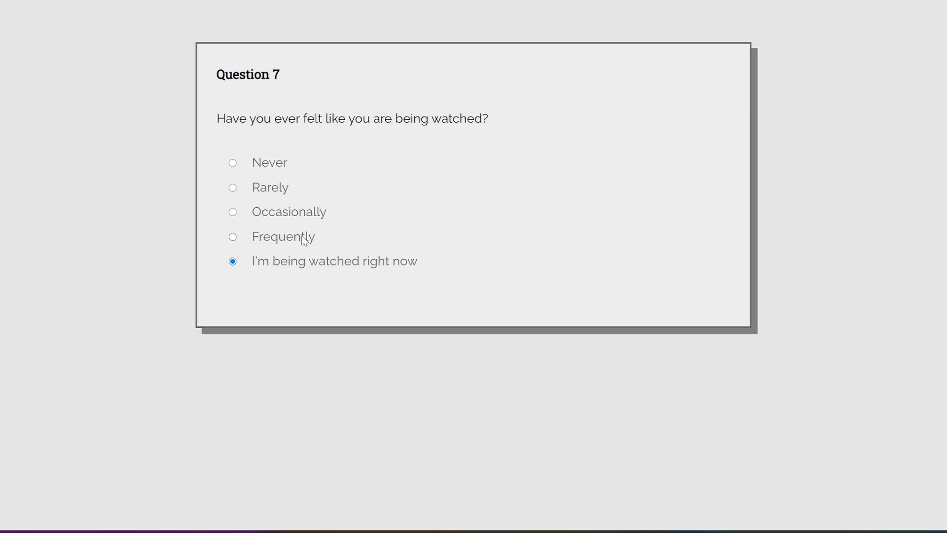
- Answer 'Occasionally' to feeling watched and pass the Question 8 intro to the statements
left_click(260, 170)
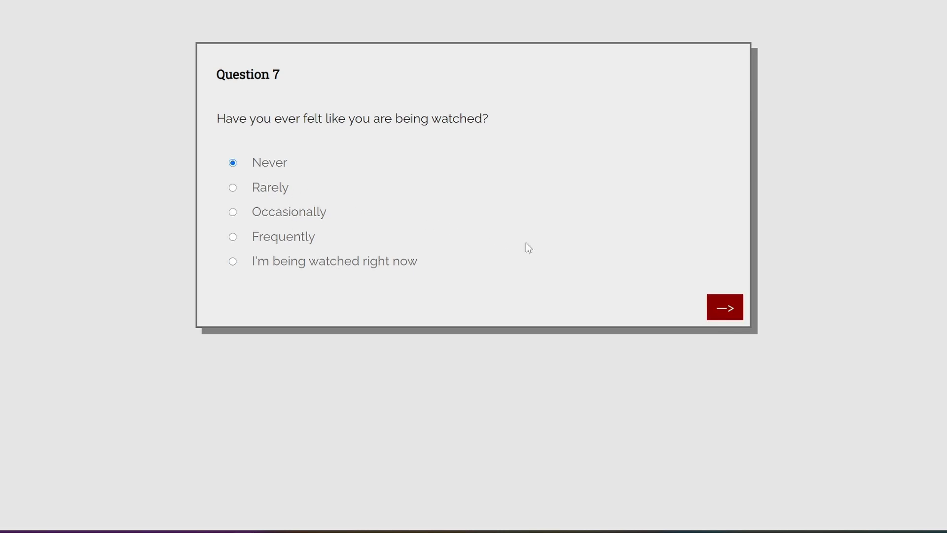
left_click(268, 212)
left_click(712, 306)
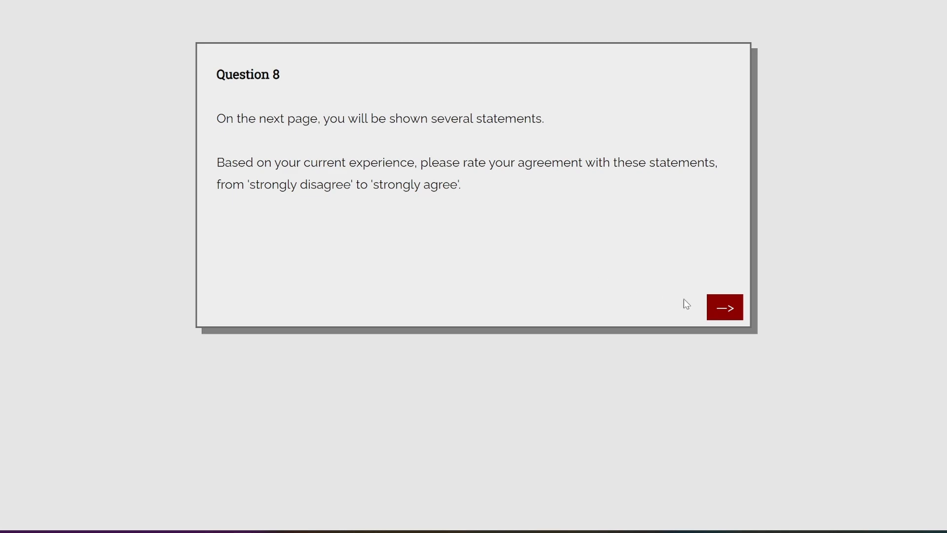
left_click(722, 309)
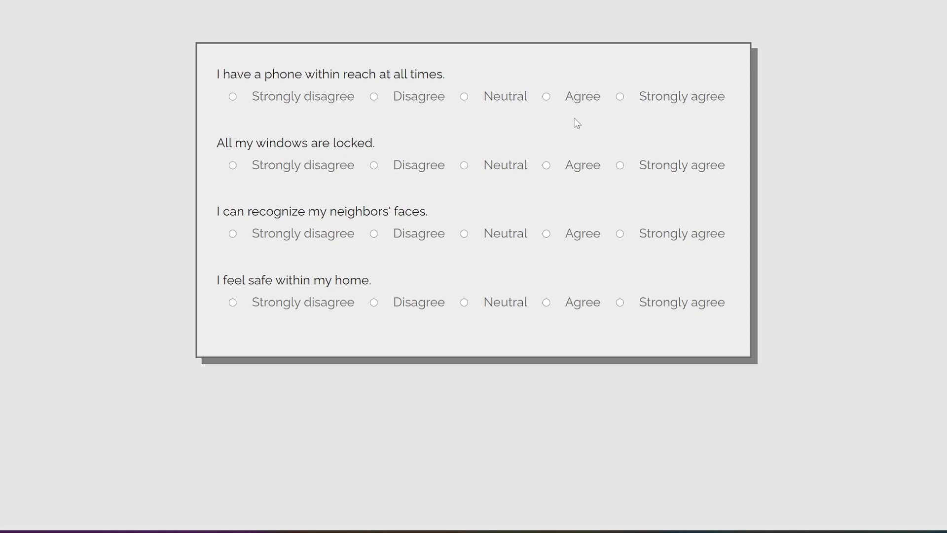
- Rate all four home-safety statements 'Strongly agree' and continue to Question 9
left_click(620, 96)
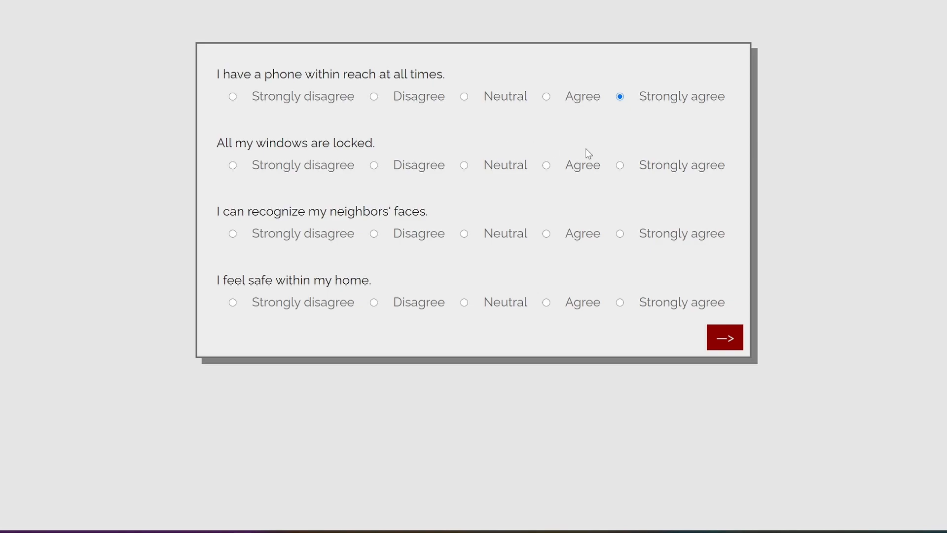
left_click(619, 165)
left_click(620, 235)
left_click(620, 302)
left_click(724, 337)
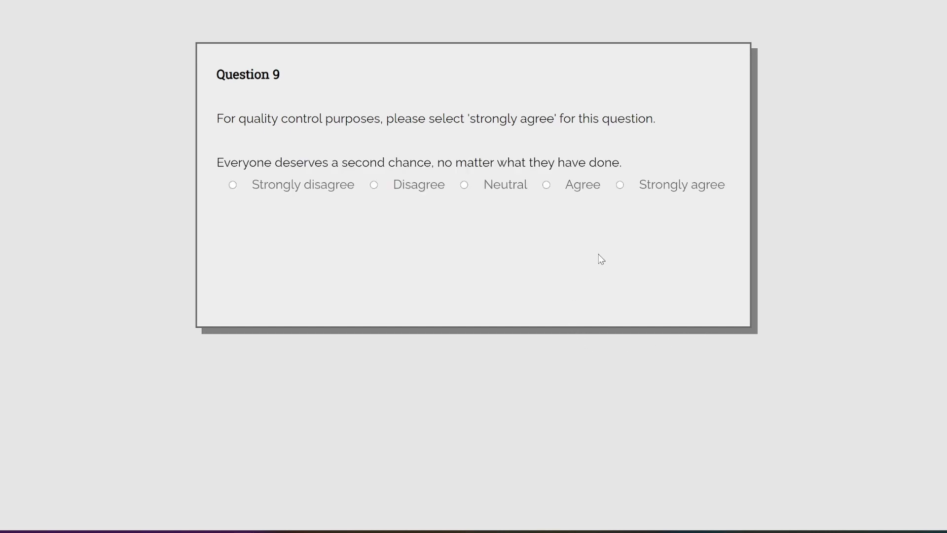
- Answer 'Strongly agree' for Question 9 and 'Unlock the door.' for Question 10
left_click(620, 185)
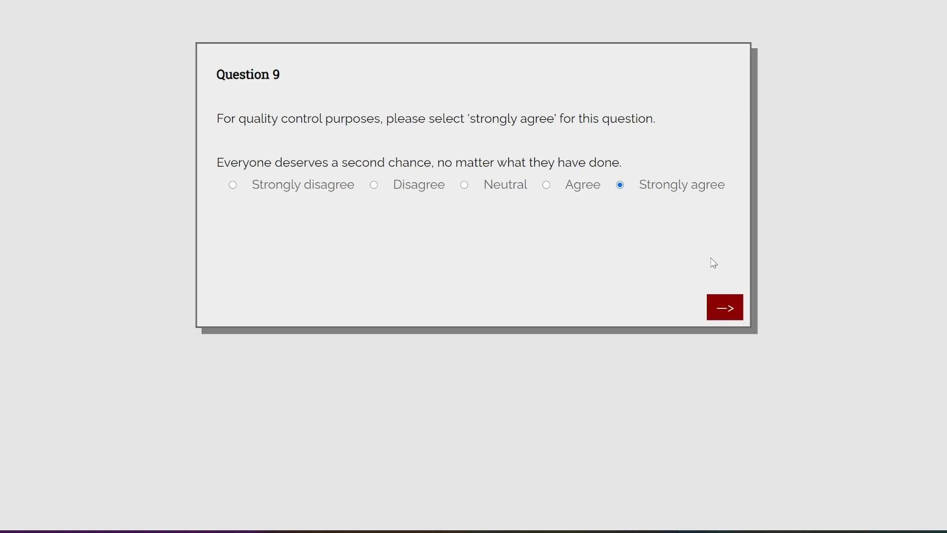
left_click(732, 306)
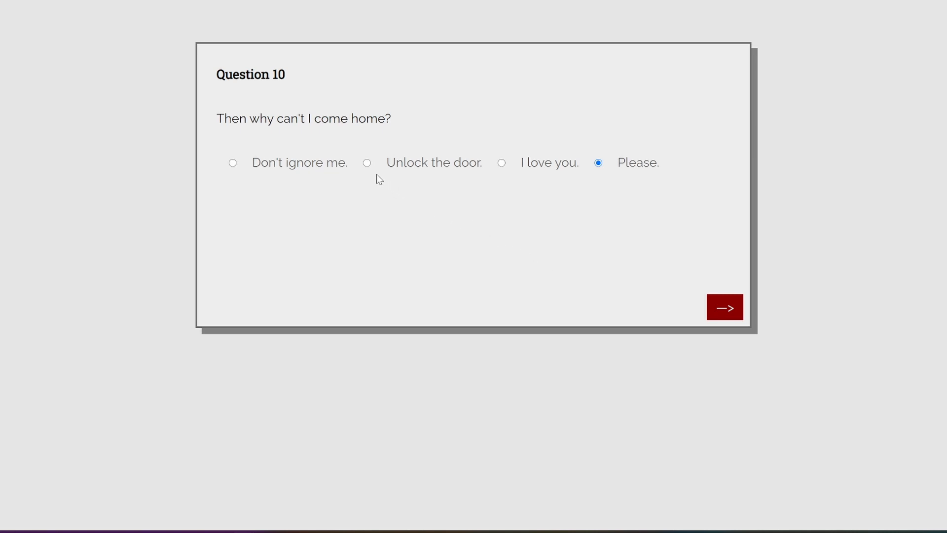
left_click(369, 164)
left_click(725, 307)
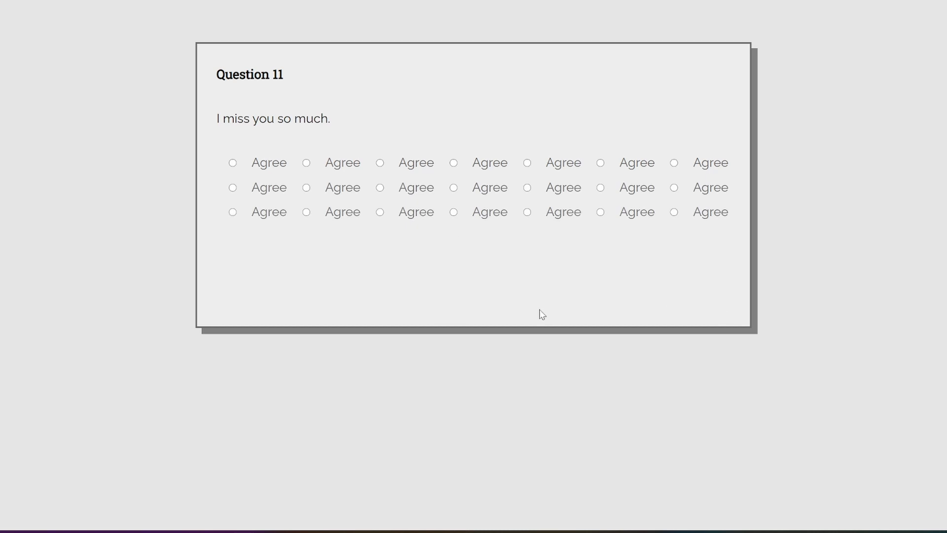
- Answer 'Agree' to 'I miss you so much' and continue to Question 12
left_click(380, 188)
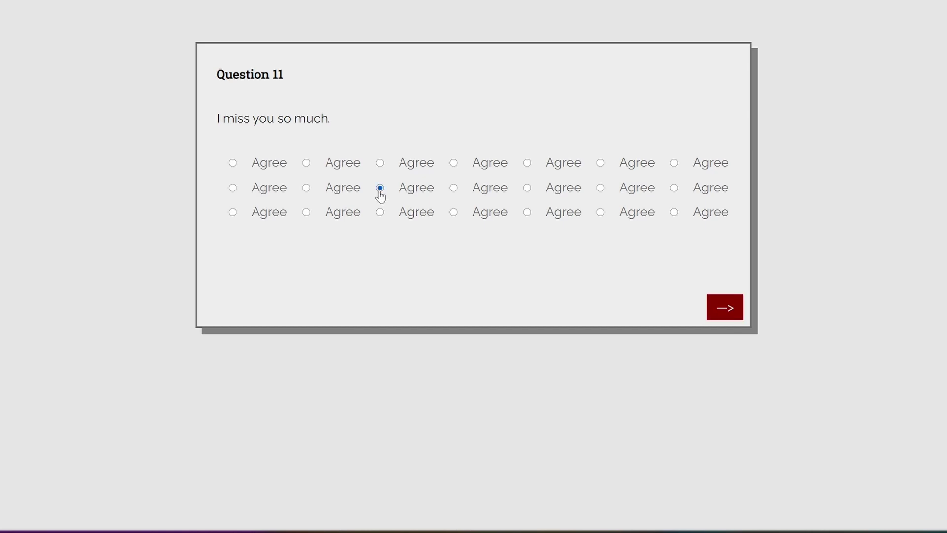
left_click(713, 317)
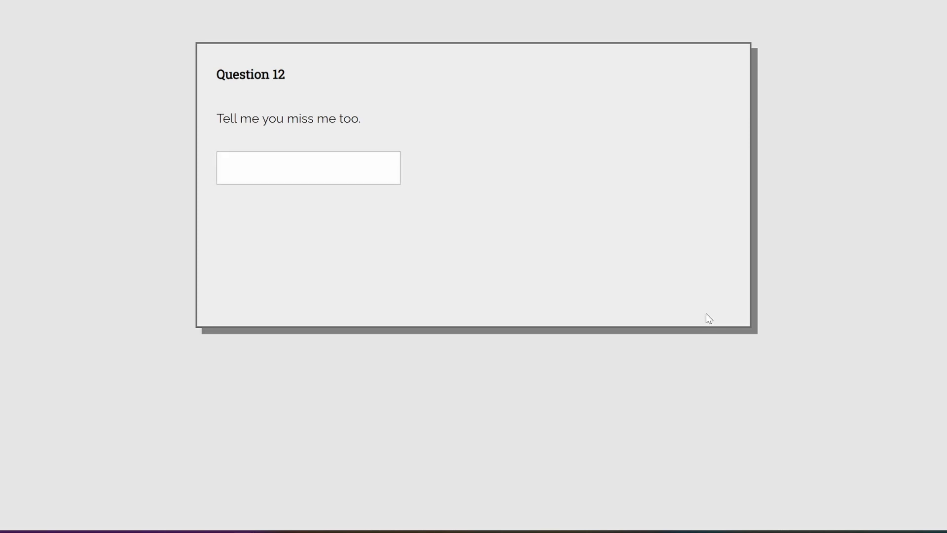
- Enter the Question 12 reply, which auto-fills as "I forgive you. Come inside."
left_click(362, 177)
type("I")
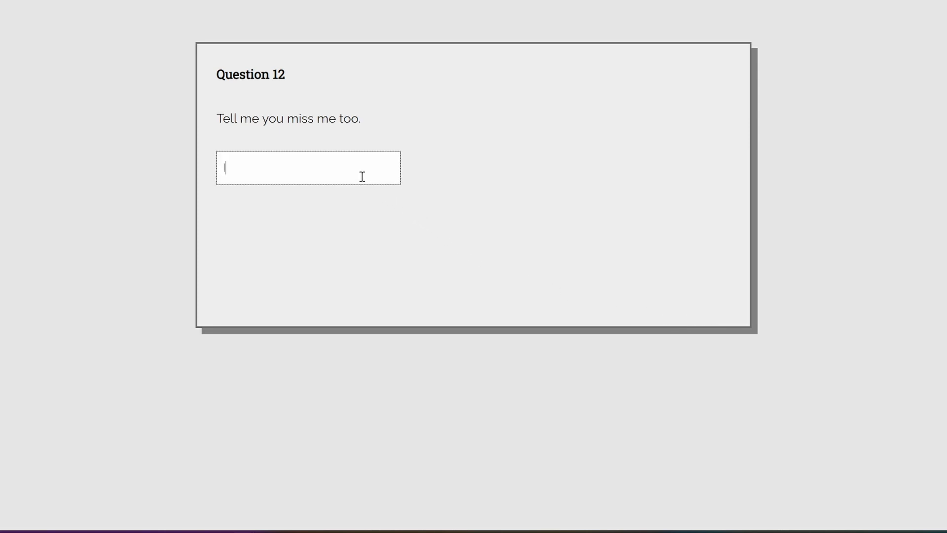
type(" for")
type("give you. Come inside.")
key("Return")
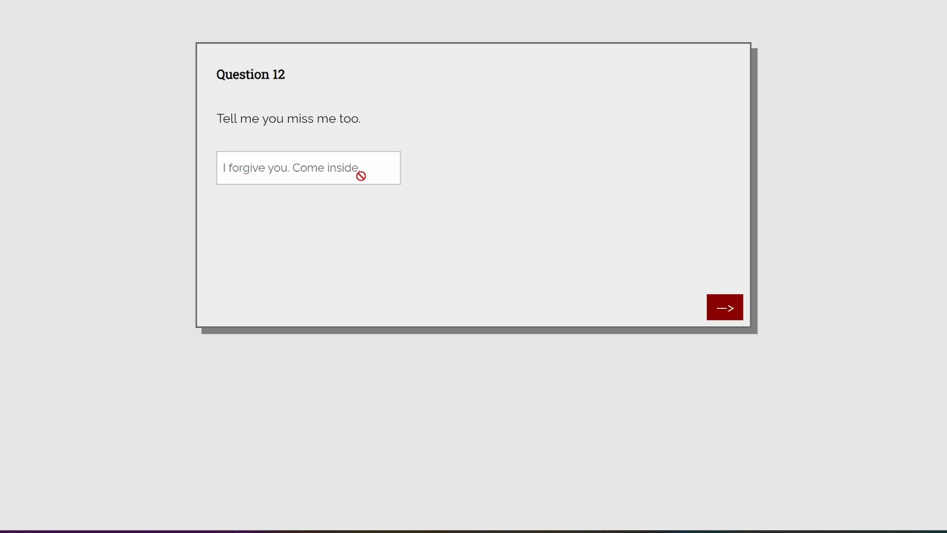